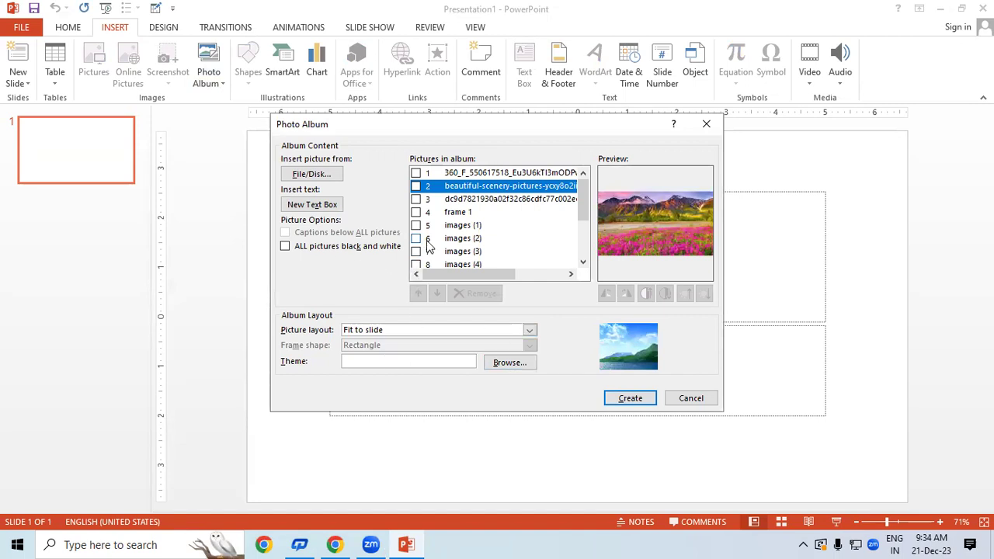
Tick only the images (5) picture in the album's picture list, leaving images (4) unticked.
{"action": "left_click", "coordinate": [583, 263]}
{"action": "left_click", "coordinate": [583, 263]}
{"action": "left_click", "coordinate": [583, 263]}
{"action": "left_click", "coordinate": [418, 230]}
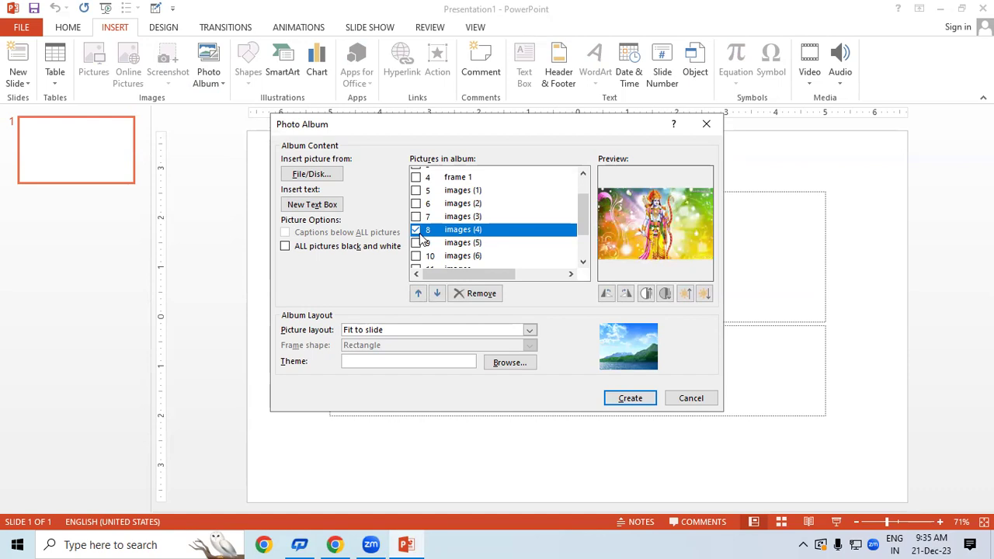
{"action": "left_click", "coordinate": [435, 244]}
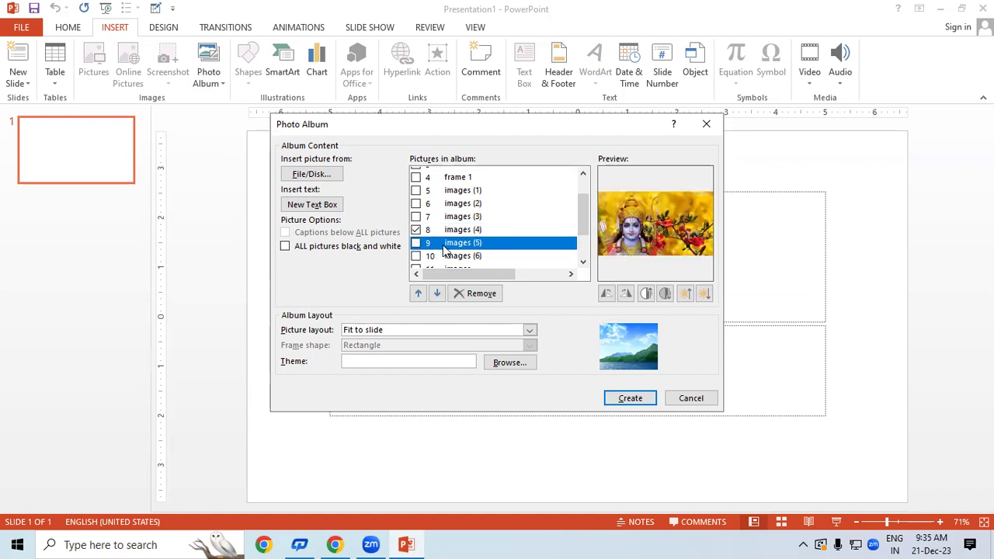
{"action": "left_click", "coordinate": [416, 230]}
{"action": "left_click", "coordinate": [415, 246]}
{"action": "left_click", "coordinate": [415, 246]}
Rotate the images (5) picture left in quarter turns through two full turns back to upright.
{"action": "left_click", "coordinate": [607, 294]}
{"action": "left_click", "coordinate": [607, 294]}
{"action": "left_click", "coordinate": [613, 299]}
{"action": "left_click", "coordinate": [613, 298]}
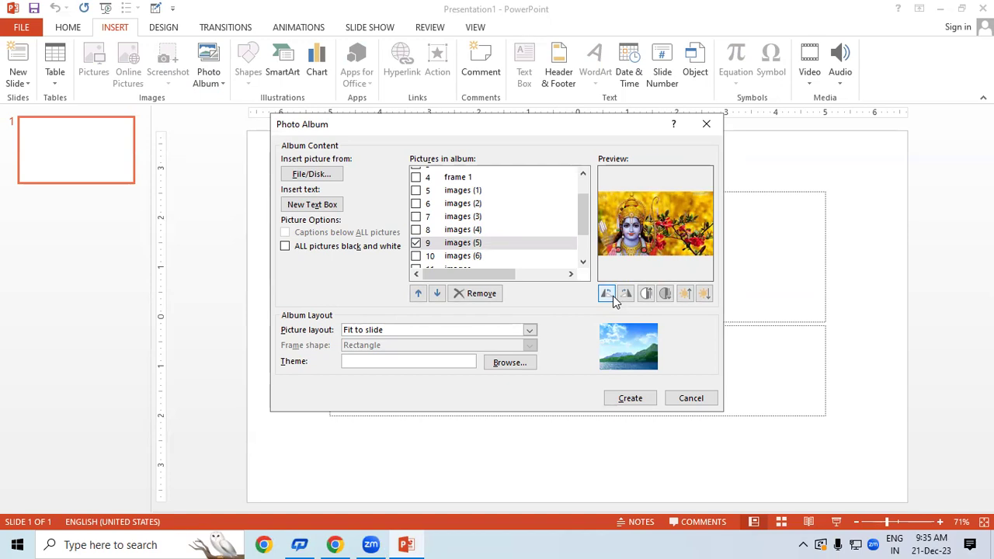
{"action": "left_click", "coordinate": [609, 295]}
{"action": "left_click", "coordinate": [610, 295]}
{"action": "left_click", "coordinate": [610, 296]}
{"action": "left_click", "coordinate": [609, 296]}
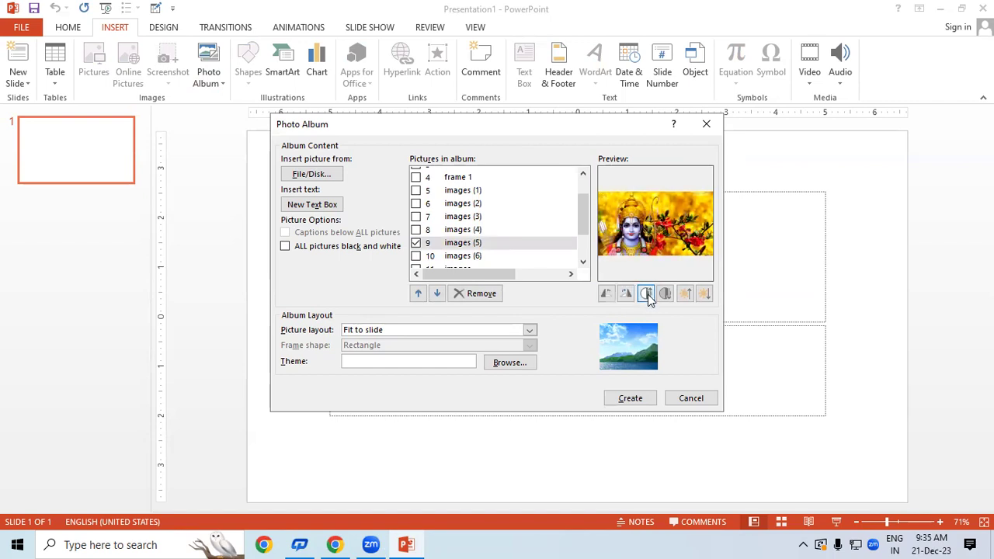
Increase the contrast of the images (5) picture by six steps.
{"action": "left_click", "coordinate": [645, 293]}
{"action": "left_click", "coordinate": [646, 294]}
{"action": "left_click", "coordinate": [649, 295]}
{"action": "left_click", "coordinate": [649, 295]}
{"action": "left_click", "coordinate": [649, 295]}
{"action": "left_click", "coordinate": [648, 295]}
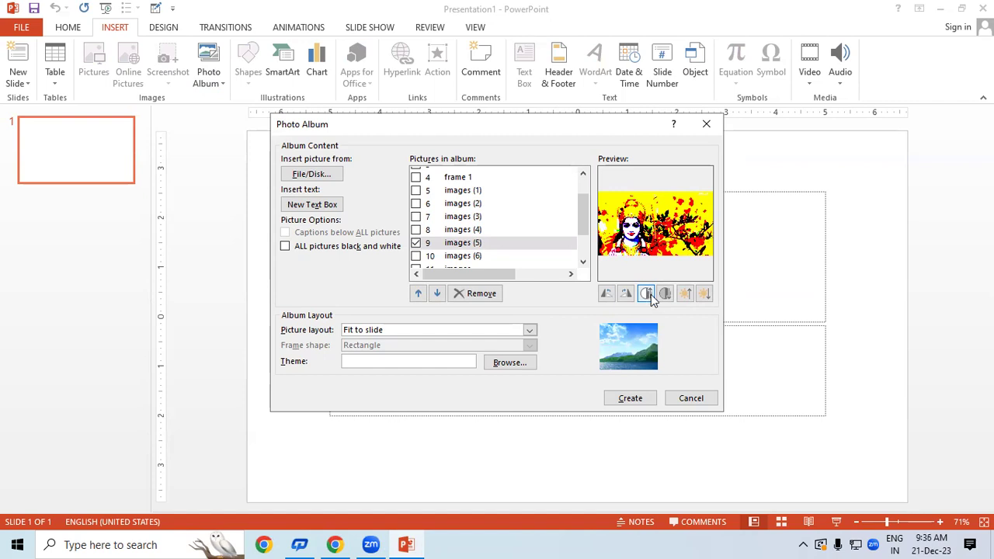
Decrease the contrast of the images (5) picture by six steps.
{"action": "left_click", "coordinate": [666, 295]}
{"action": "left_click", "coordinate": [666, 295]}
{"action": "left_click", "coordinate": [666, 295]}
{"action": "left_click", "coordinate": [666, 295]}
{"action": "left_click", "coordinate": [666, 295]}
{"action": "left_click", "coordinate": [666, 295]}
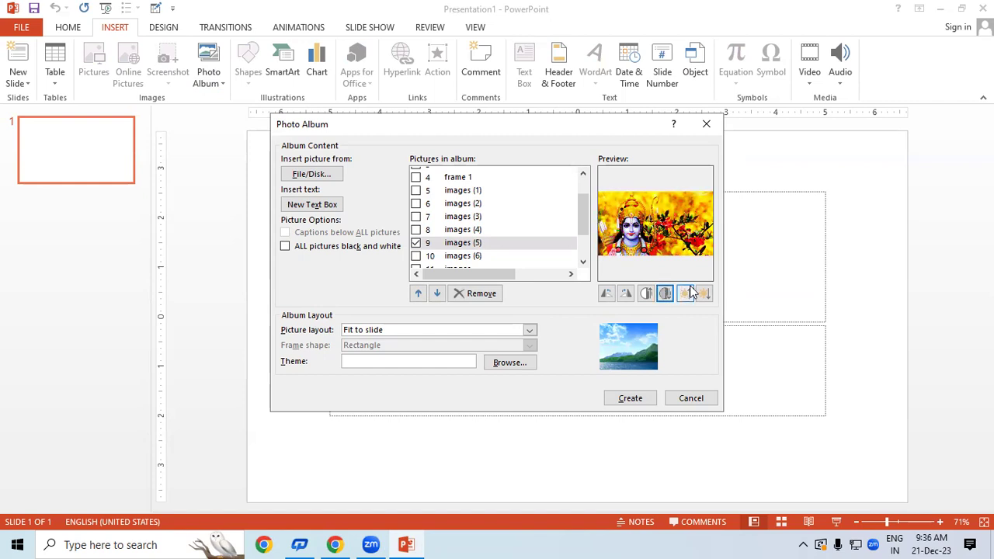
Increase the brightness of the images (5) picture by eight steps.
{"action": "left_click", "coordinate": [687, 294]}
{"action": "left_click", "coordinate": [688, 296]}
{"action": "left_click", "coordinate": [689, 295]}
{"action": "left_click", "coordinate": [688, 296]}
{"action": "left_click", "coordinate": [689, 295]}
{"action": "left_click", "coordinate": [688, 295]}
{"action": "left_click", "coordinate": [688, 295]}
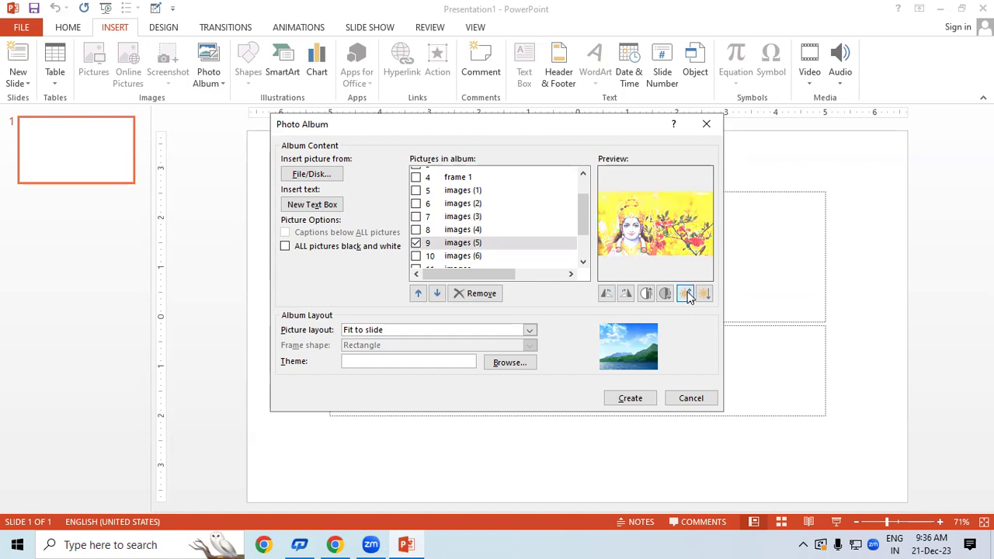
{"action": "left_click", "coordinate": [688, 295]}
Decrease the brightness of the images (5) picture by five steps.
{"action": "left_click", "coordinate": [705, 296]}
{"action": "left_click", "coordinate": [705, 296]}
{"action": "left_click", "coordinate": [705, 296]}
{"action": "left_click", "coordinate": [705, 296]}
{"action": "left_click", "coordinate": [705, 296]}
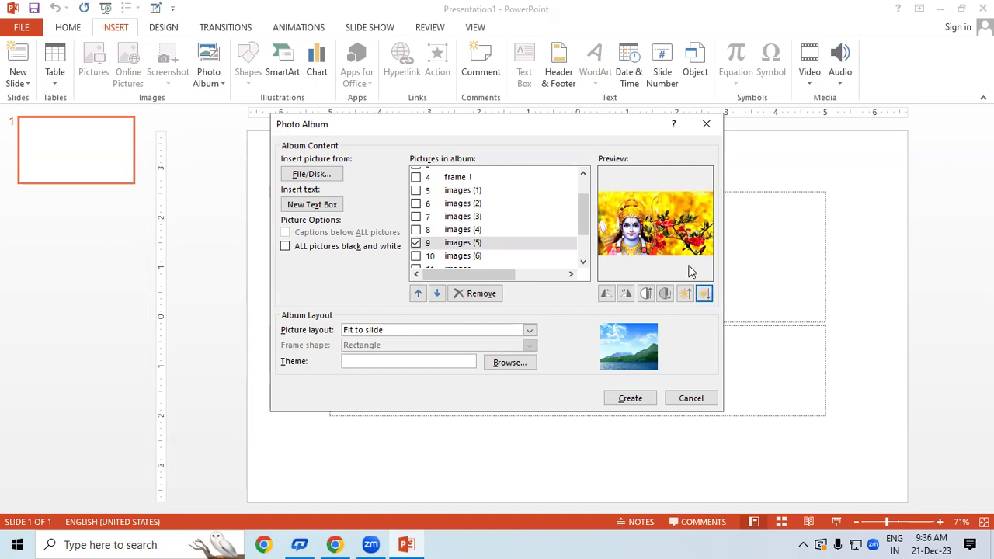
Move the images (5) picture up to first place in the album order.
{"action": "left_click", "coordinate": [418, 293]}
{"action": "left_click", "coordinate": [418, 294]}
{"action": "left_click", "coordinate": [418, 294]}
{"action": "left_click", "coordinate": [418, 294]}
{"action": "left_click", "coordinate": [418, 293]}
{"action": "left_click", "coordinate": [418, 293]}
{"action": "left_click", "coordinate": [418, 294]}
{"action": "left_click", "coordinate": [418, 294]}
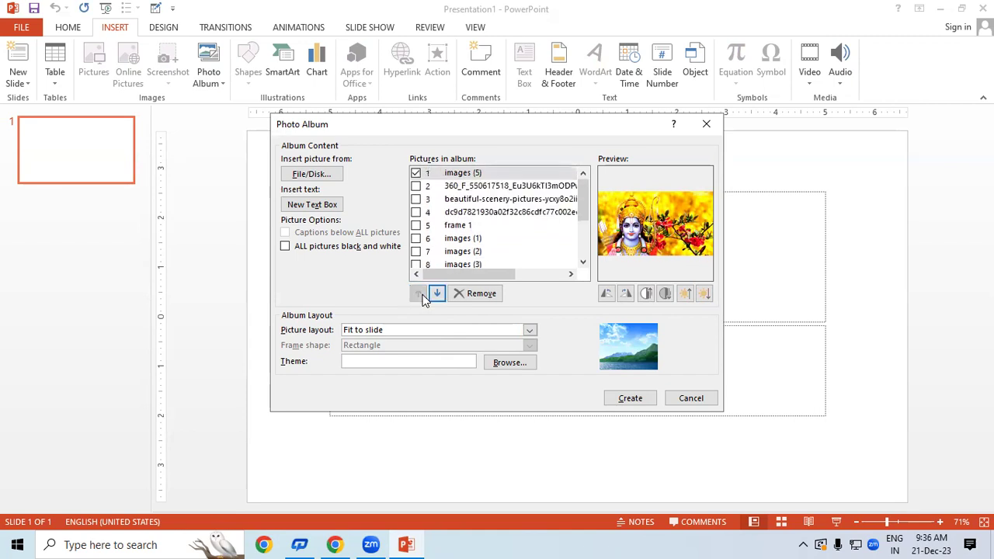
Move the images (5) picture down to sixth place in the album order.
{"action": "left_click", "coordinate": [449, 201]}
{"action": "left_click", "coordinate": [458, 174]}
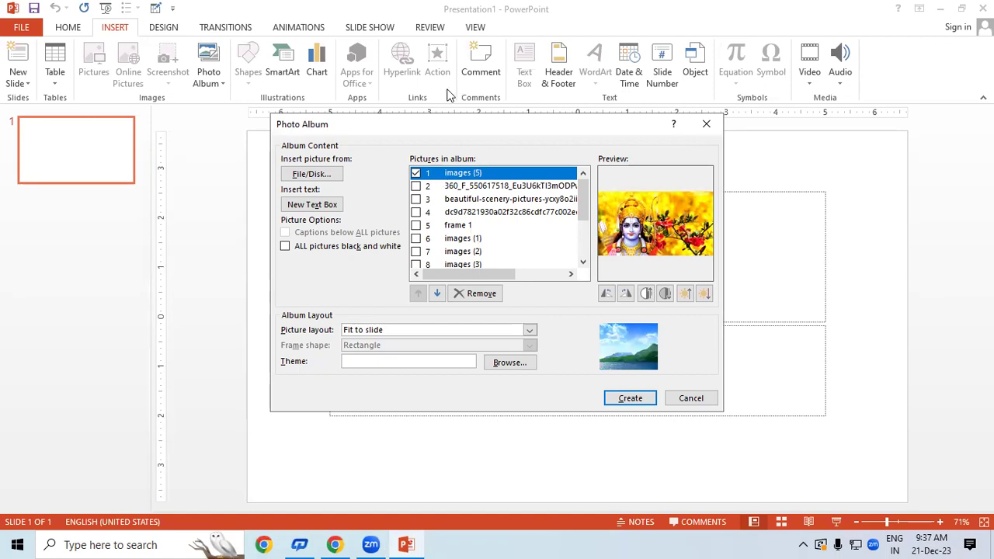
{"action": "left_click", "coordinate": [437, 293]}
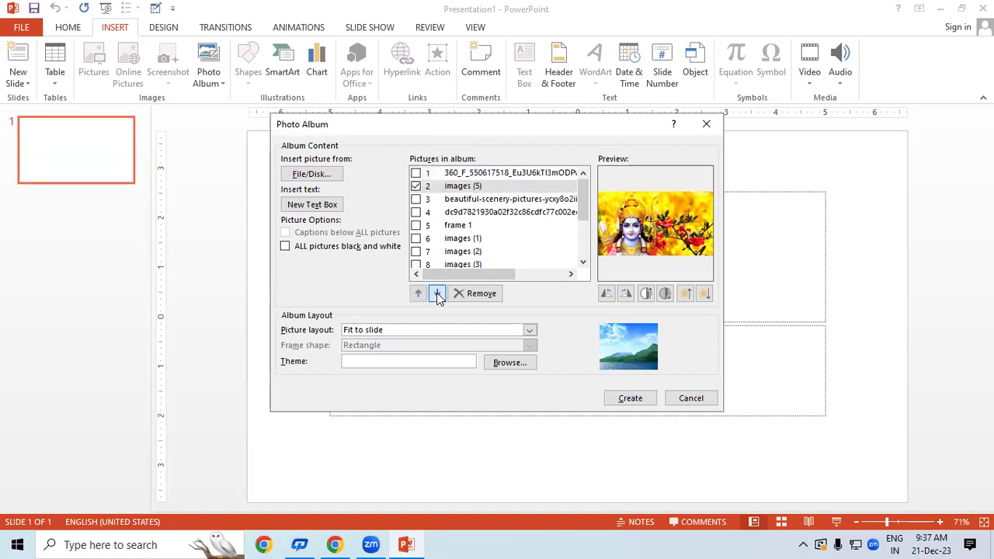
{"action": "left_click", "coordinate": [437, 294]}
{"action": "left_click", "coordinate": [437, 294]}
{"action": "left_click", "coordinate": [437, 293]}
{"action": "left_click", "coordinate": [437, 294]}
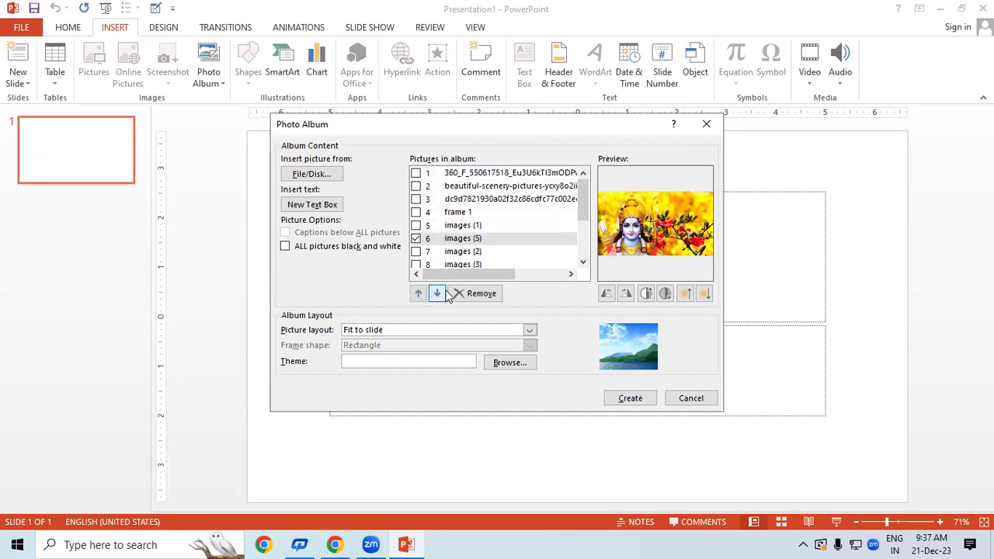
Remove the images (5) picture from the album.
{"action": "left_click", "coordinate": [467, 265]}
{"action": "left_click", "coordinate": [477, 172]}
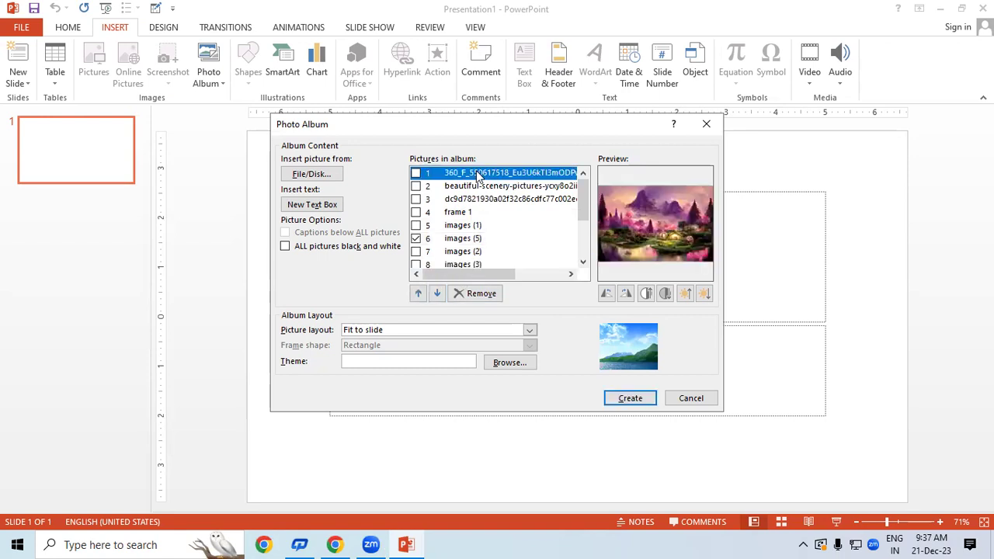
{"action": "left_click", "coordinate": [464, 239]}
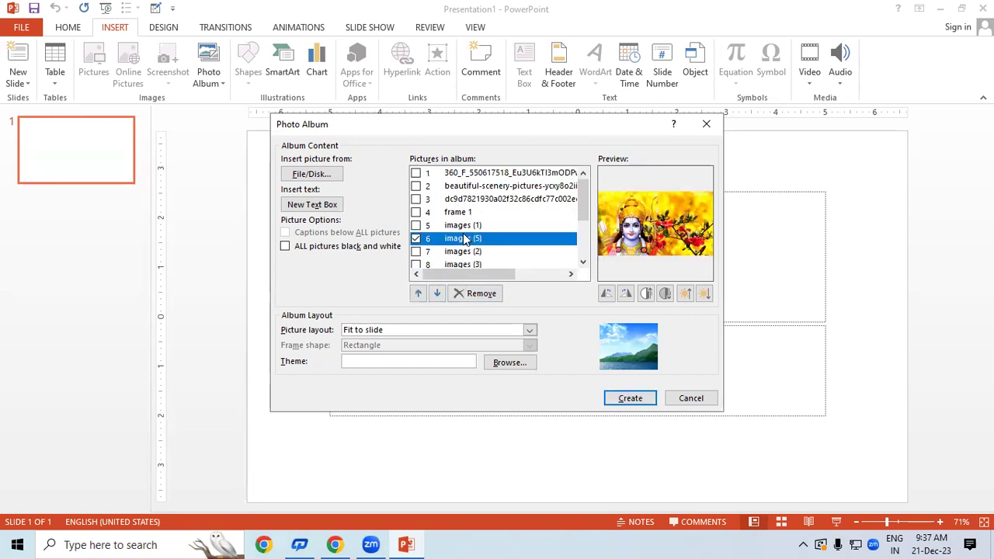
{"action": "left_click", "coordinate": [466, 294]}
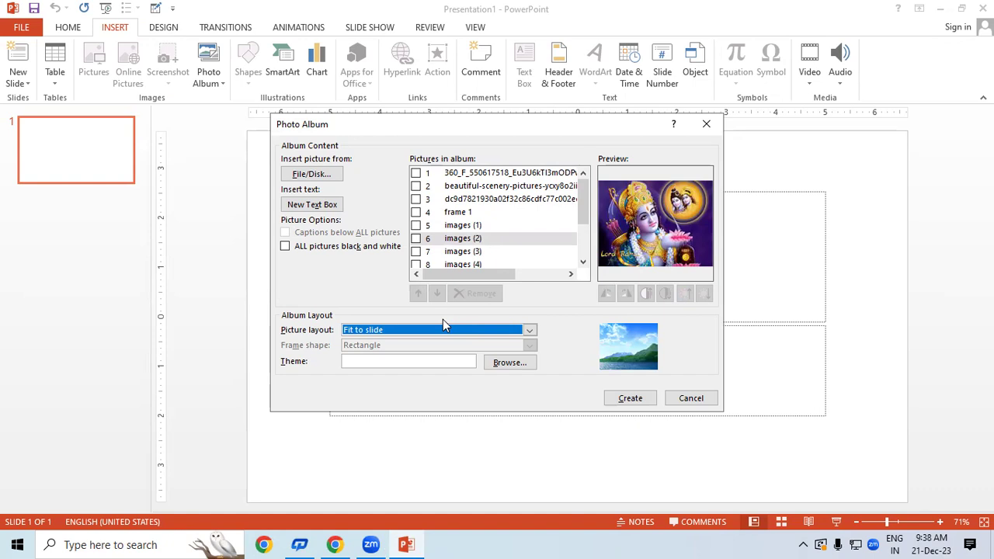
Preview the 4 pictures and 2 pictures layouts, and set the album's picture layout to 1 picture.
{"action": "left_click", "coordinate": [530, 331]}
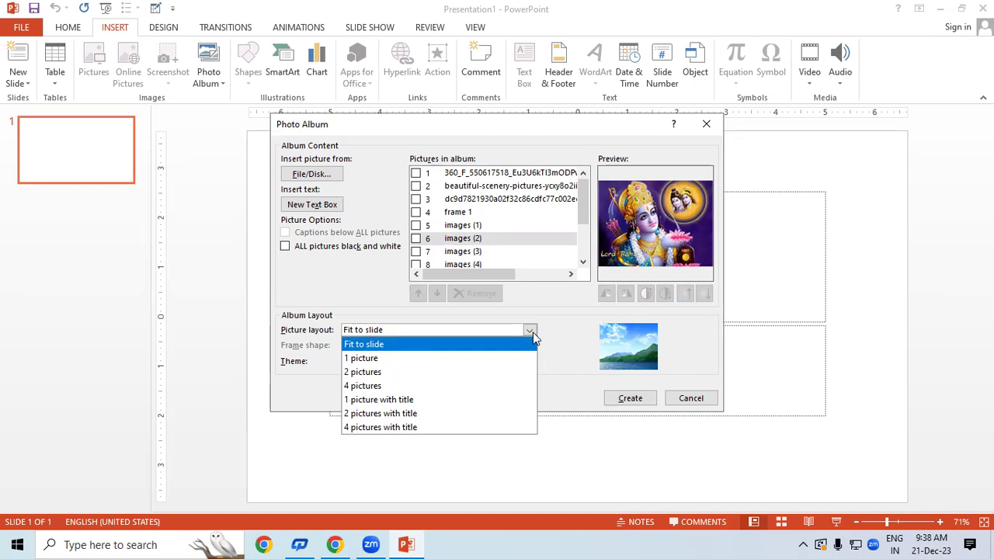
{"action": "left_click", "coordinate": [470, 386]}
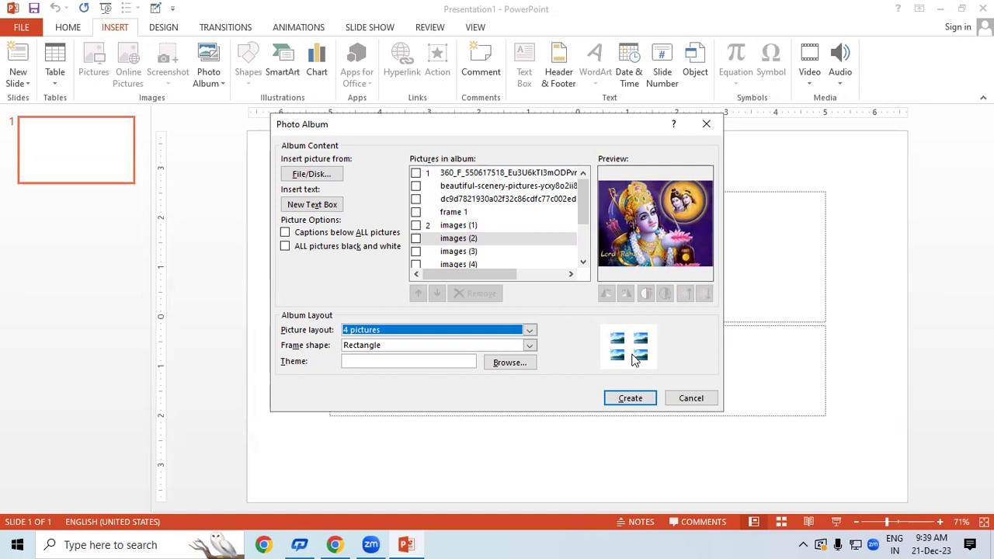
{"action": "left_click", "coordinate": [530, 330]}
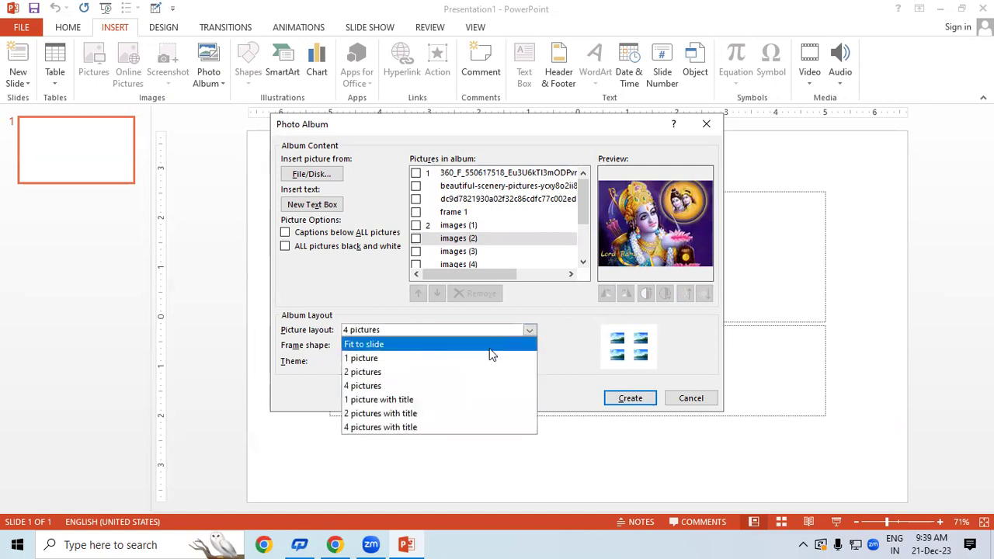
{"action": "left_click", "coordinate": [455, 372]}
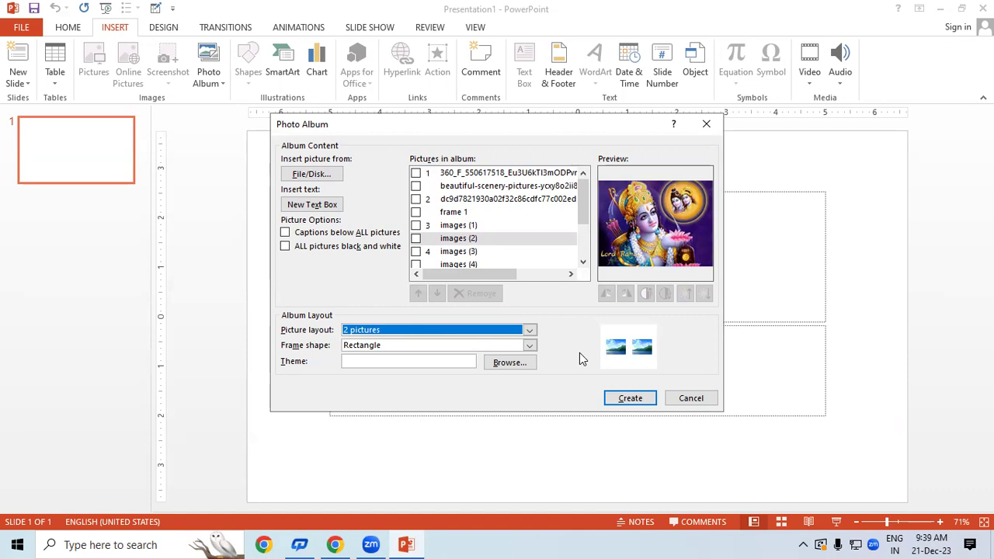
{"action": "left_click", "coordinate": [531, 330]}
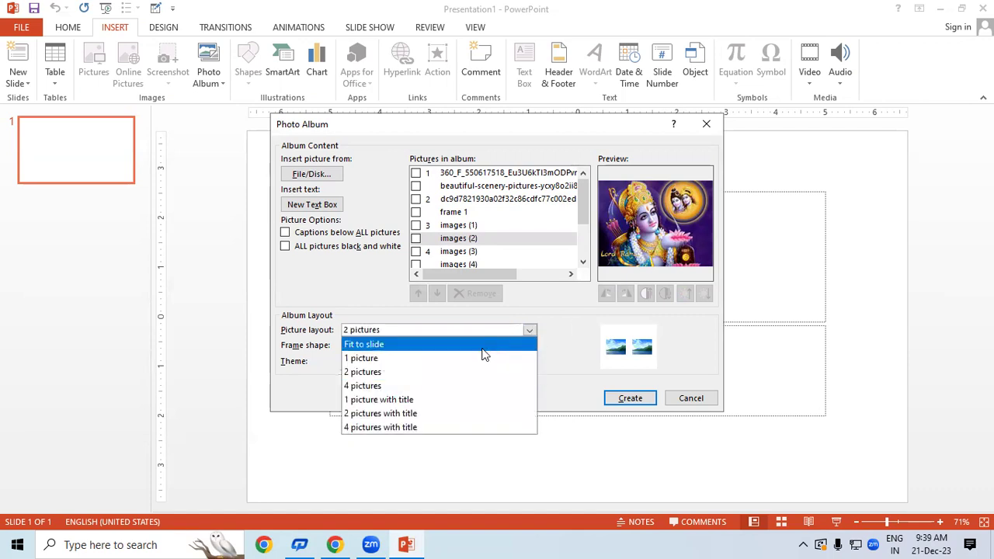
{"action": "left_click", "coordinate": [466, 356]}
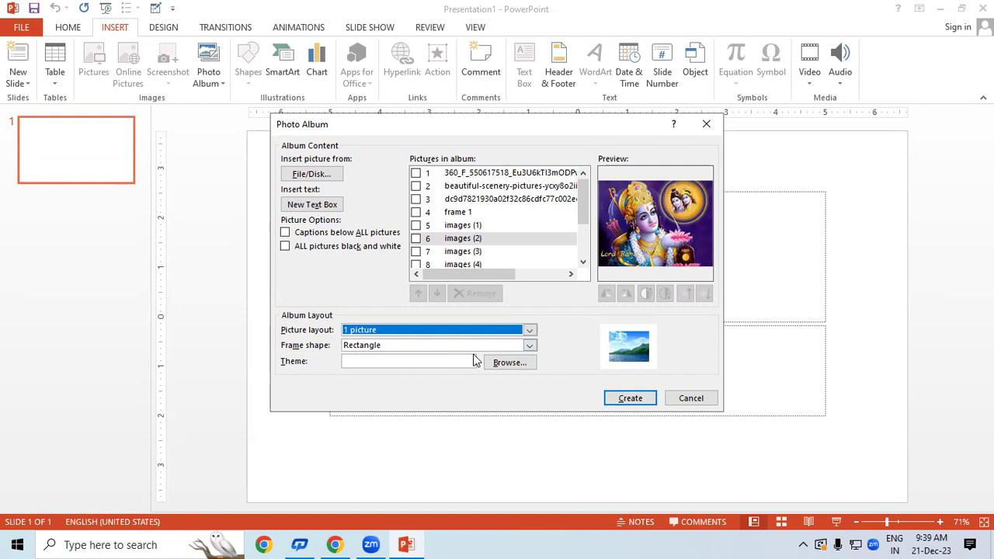
Try the frame shapes Rounded Rectangle, Simple Frame, White and Simple Frame, Black for the album pictures.
{"action": "left_click", "coordinate": [529, 347]}
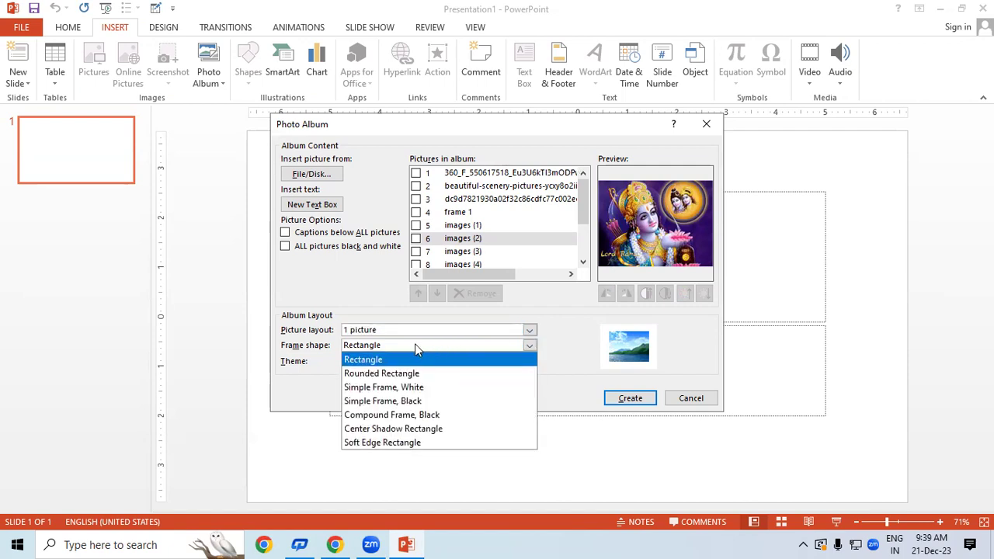
{"action": "left_click", "coordinate": [468, 375]}
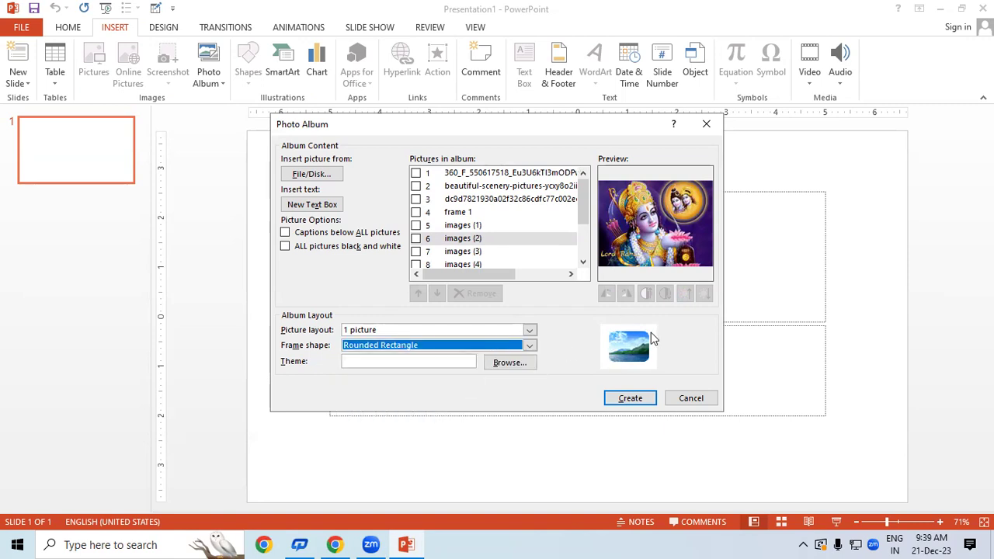
{"action": "left_click", "coordinate": [530, 346]}
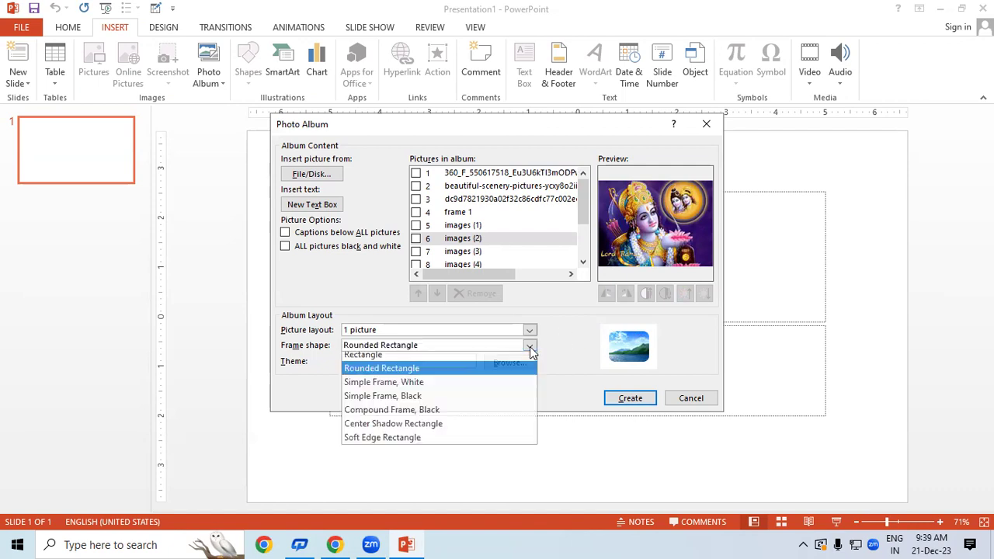
{"action": "left_click", "coordinate": [421, 387]}
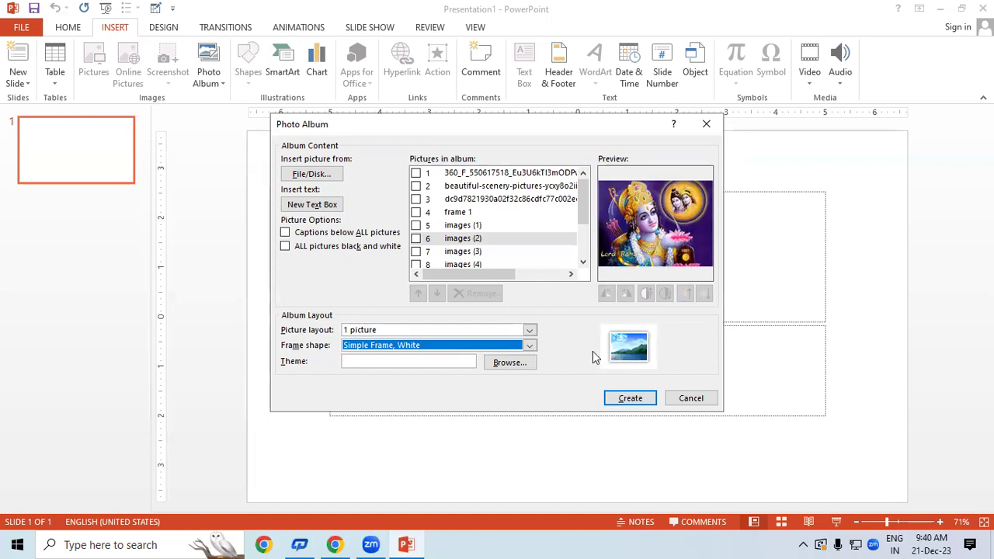
{"action": "left_click", "coordinate": [529, 346]}
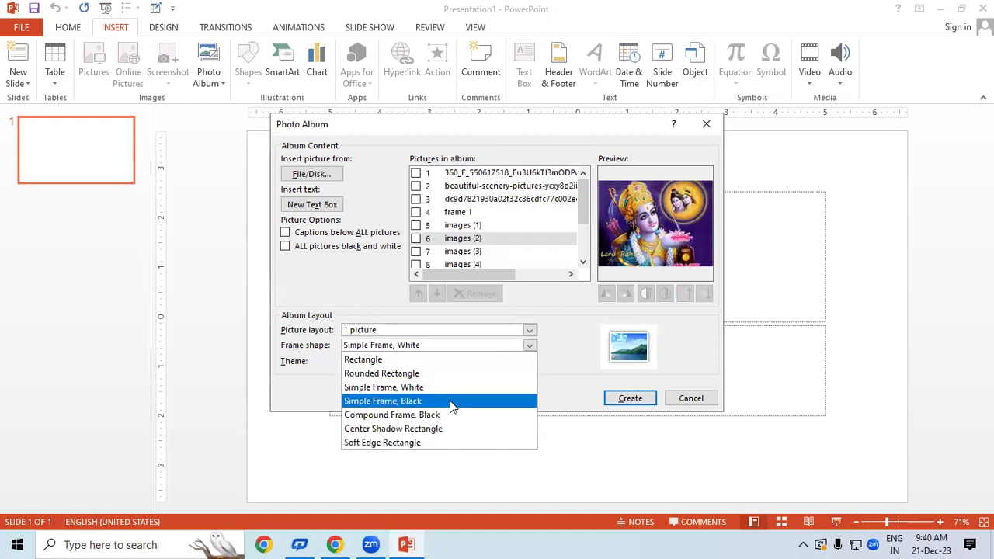
{"action": "left_click", "coordinate": [451, 401]}
Set the frame shape to Compound Frame, Black and create the photo album.
{"action": "left_click", "coordinate": [530, 345]}
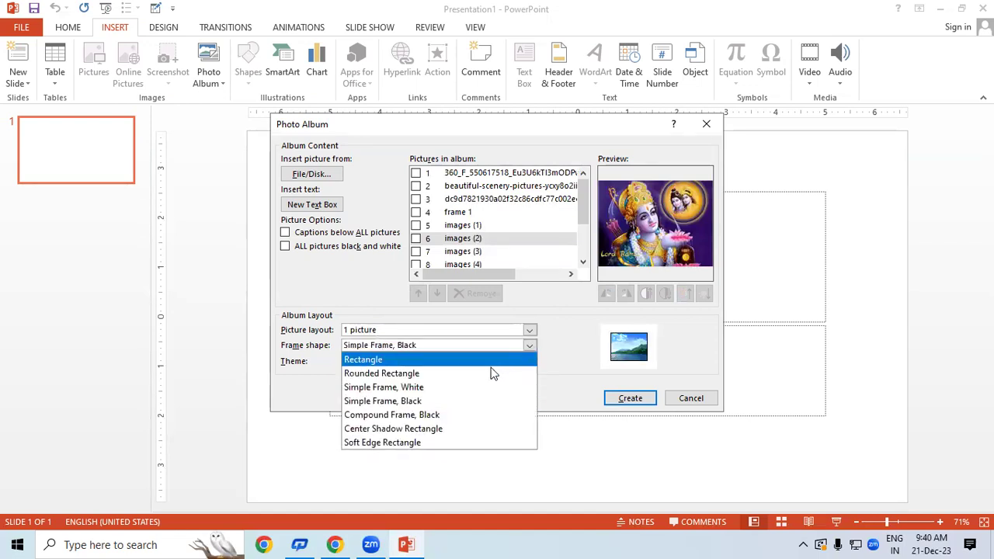
{"action": "left_click", "coordinate": [455, 411]}
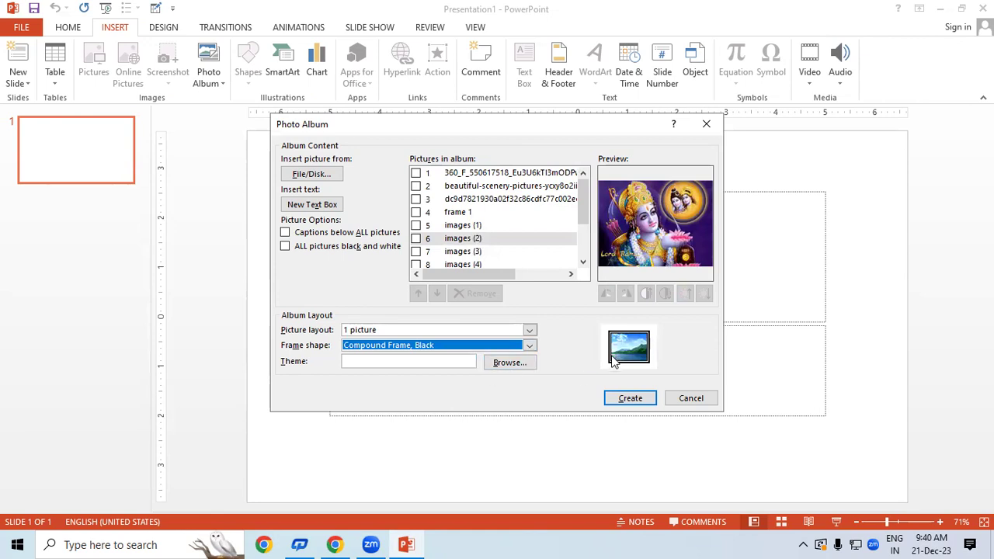
{"action": "left_click", "coordinate": [651, 400]}
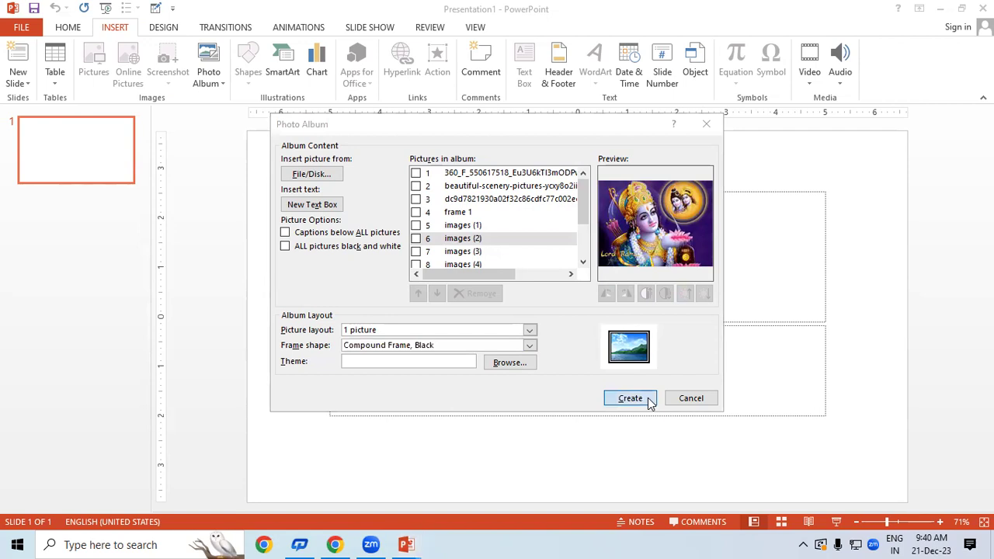